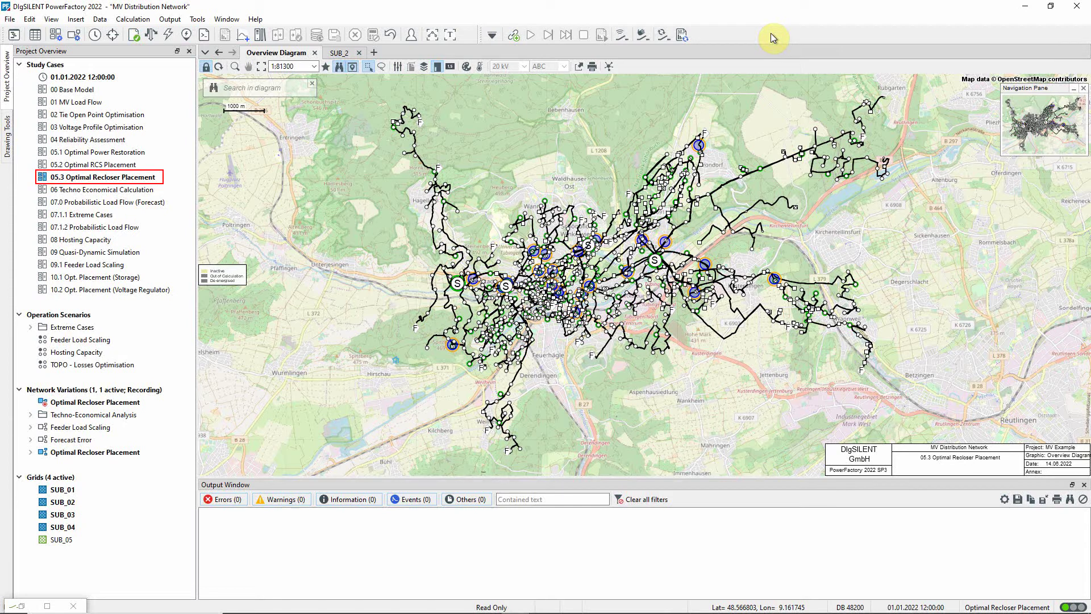
# Run the Reliability Assessment from the Reliability Analysis toolbox.
pyautogui.click(493, 35)
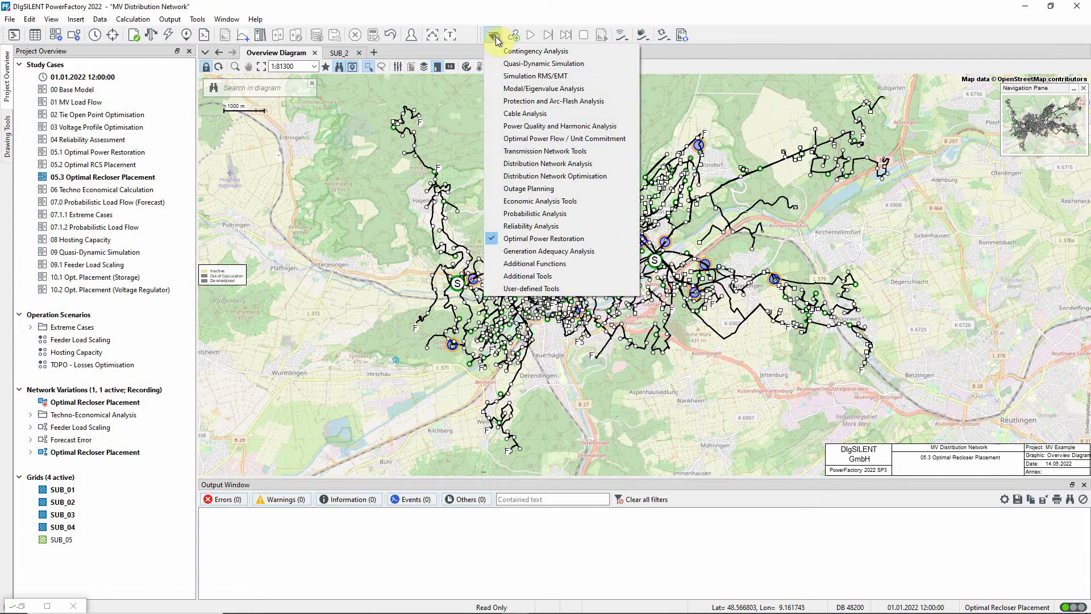
pyautogui.click(557, 227)
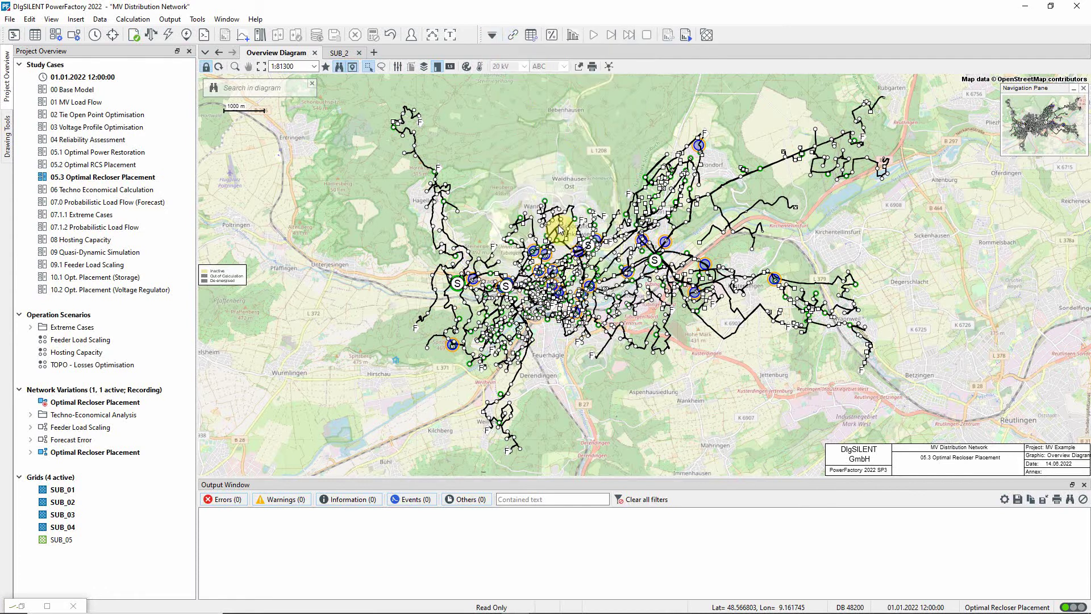
pyautogui.click(513, 35)
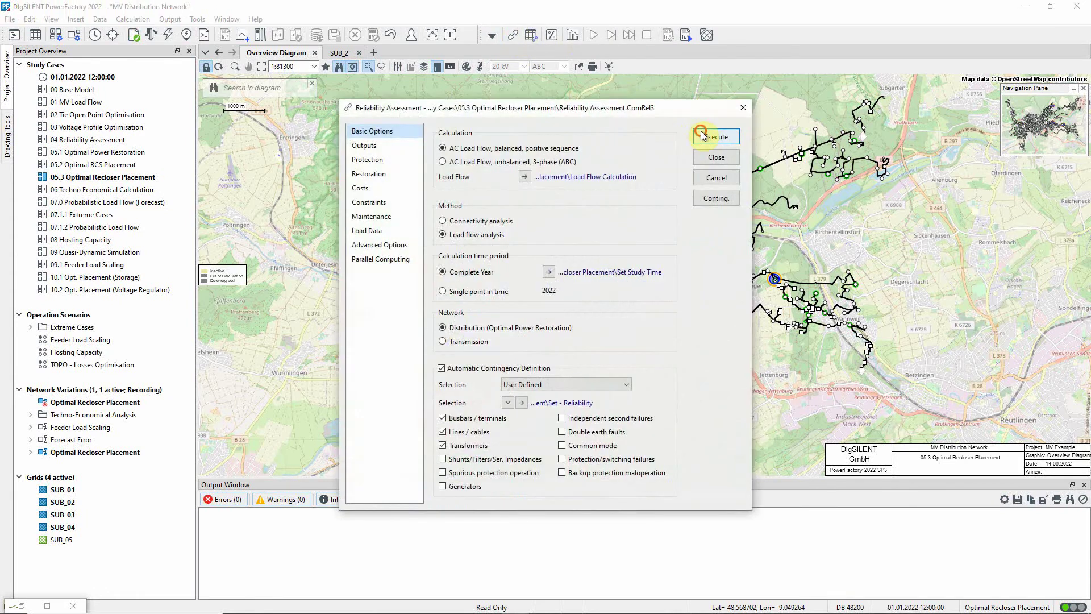
pyautogui.click(702, 135)
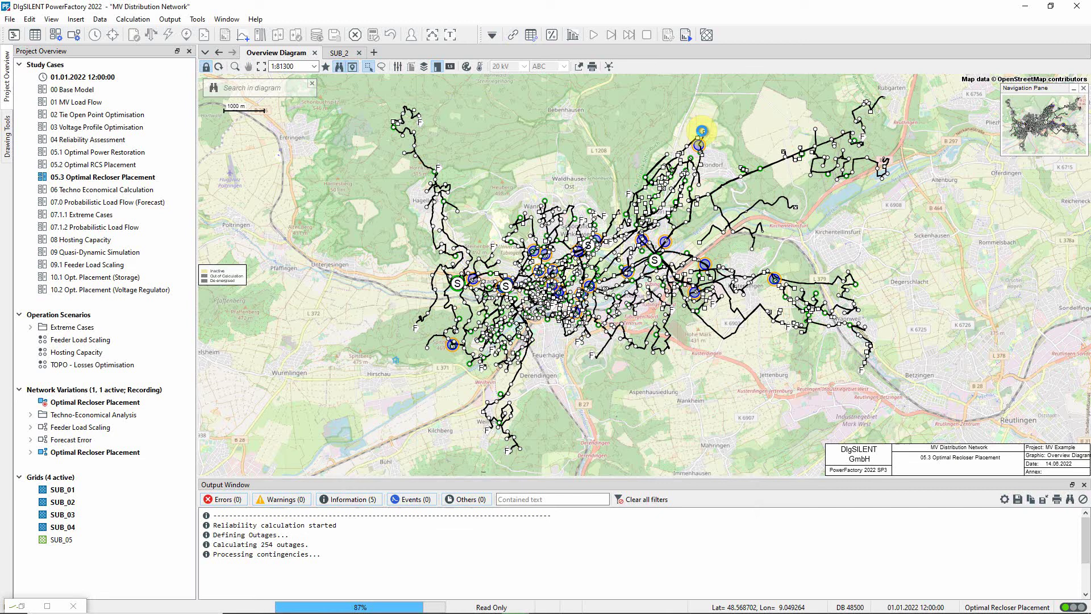
# Print the reliability report in a maximized output: ENS 5,687 MWh/a, SAIFI 0,005785 1/Ca, SAIDI 0,034 h/Ca.
pyautogui.click(666, 36)
pyautogui.click(650, 194)
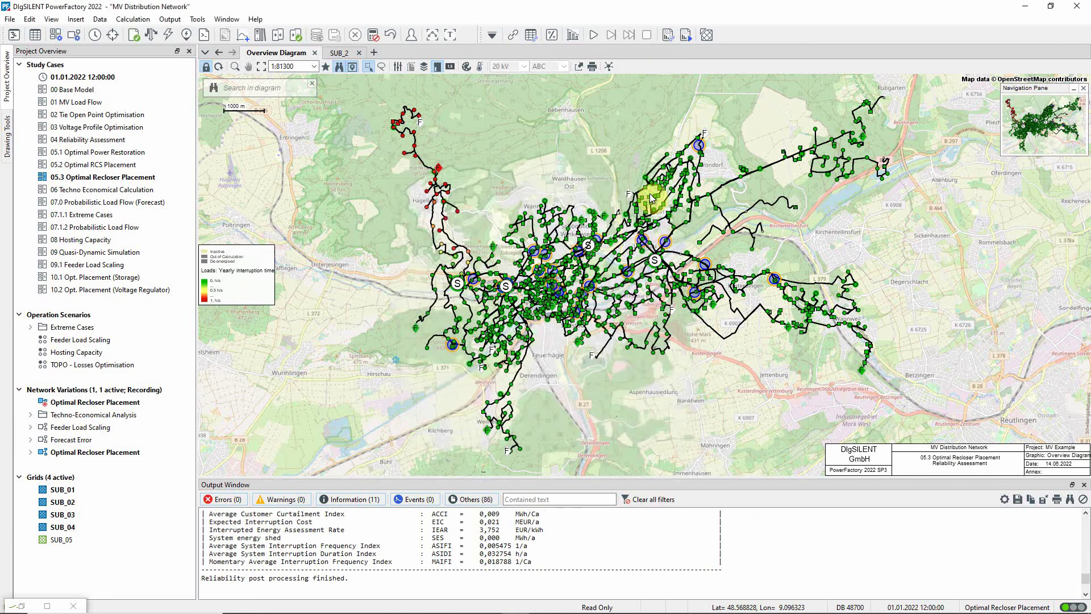
pyautogui.click(451, 36)
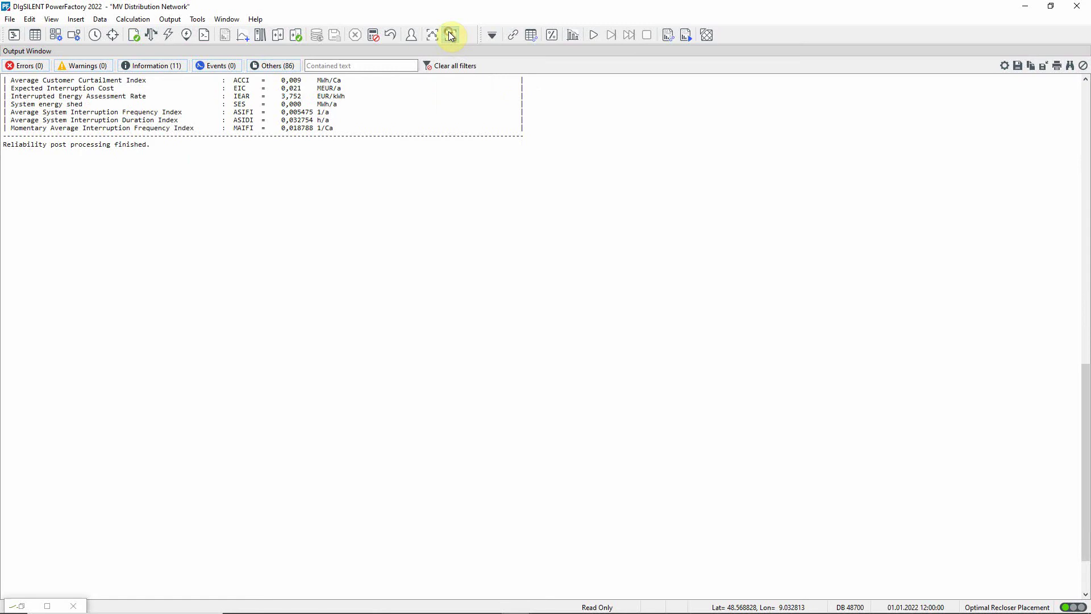
pyautogui.scroll(4, 779, 138)
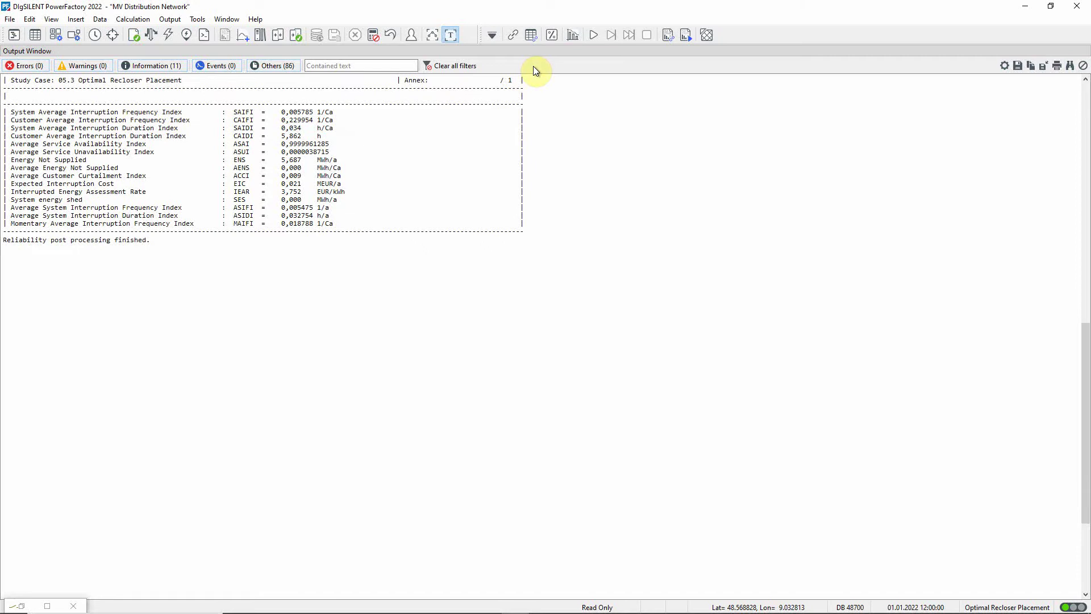
# Restore the output window and reset the reliability calculation results, confirming the deletion.
pyautogui.click(452, 35)
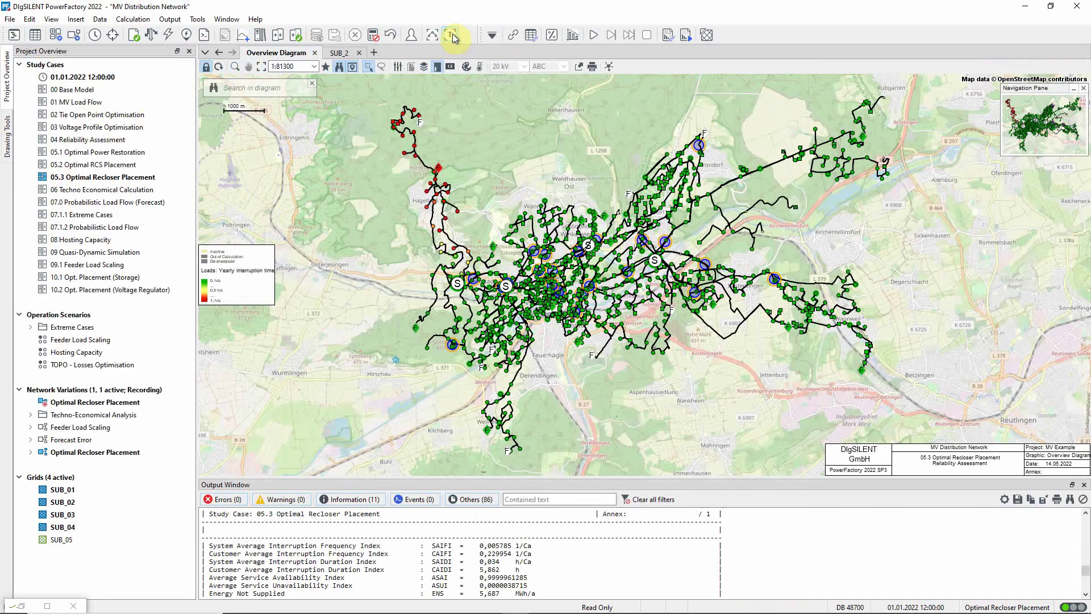
pyautogui.click(355, 35)
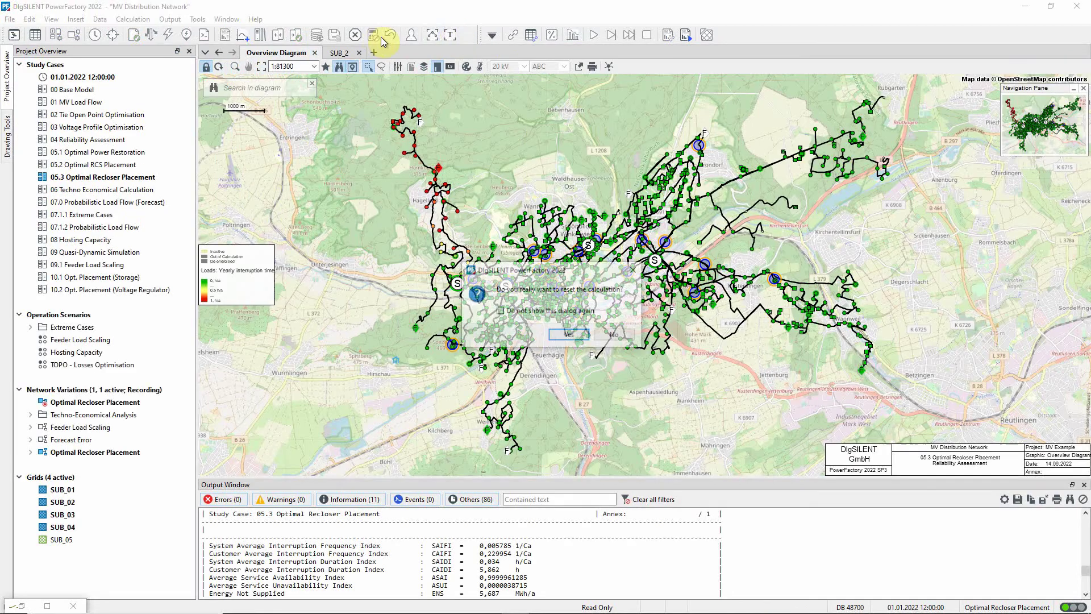
pyautogui.click(580, 335)
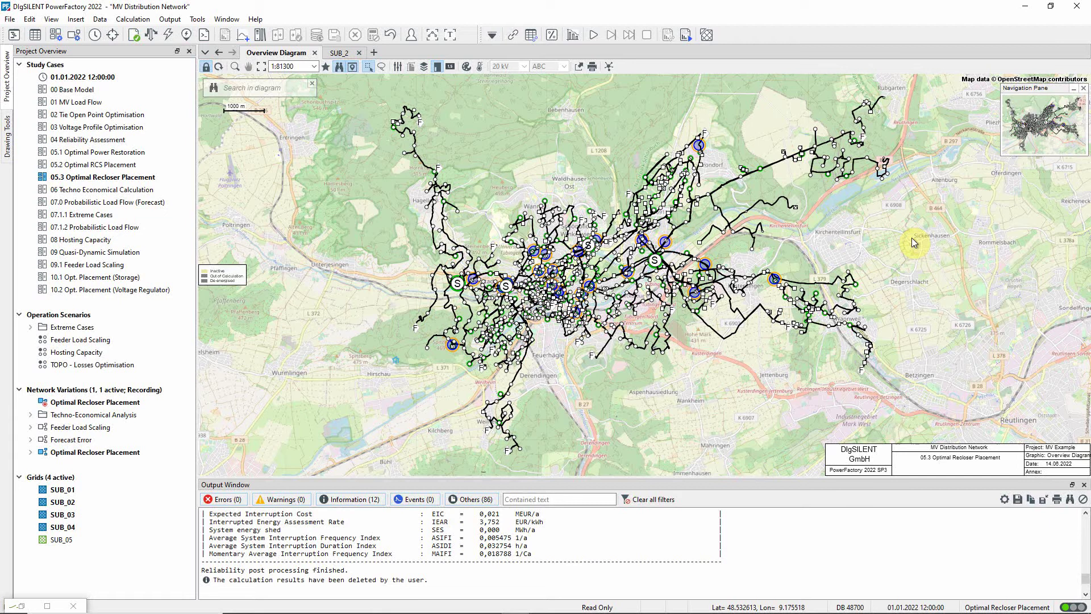
pyautogui.click(26, 598)
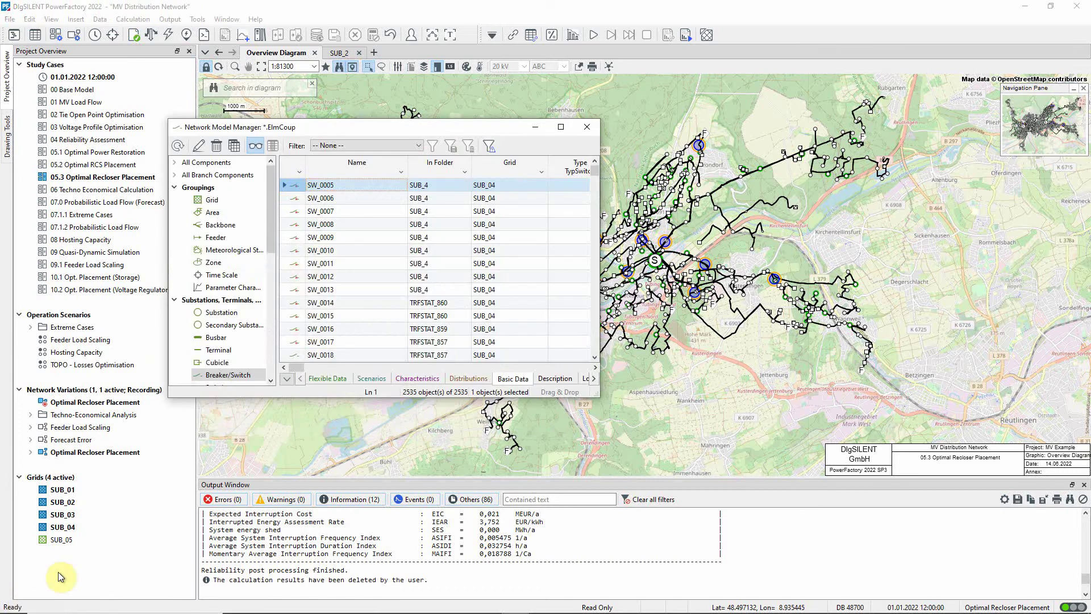
pyautogui.doubleClick(296, 186)
pyautogui.click(182, 295)
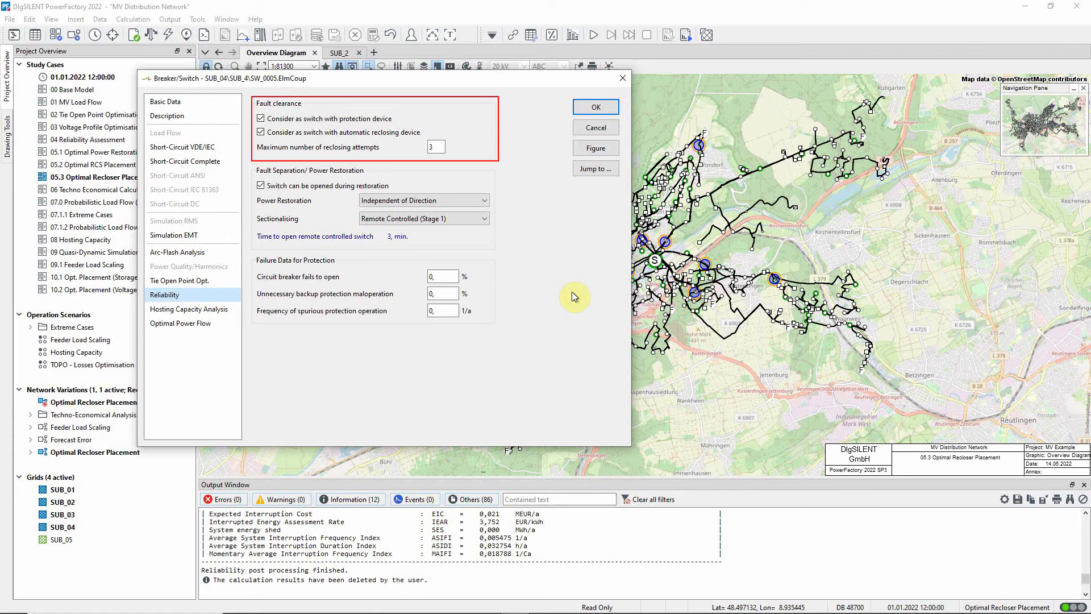
pyautogui.click(610, 130)
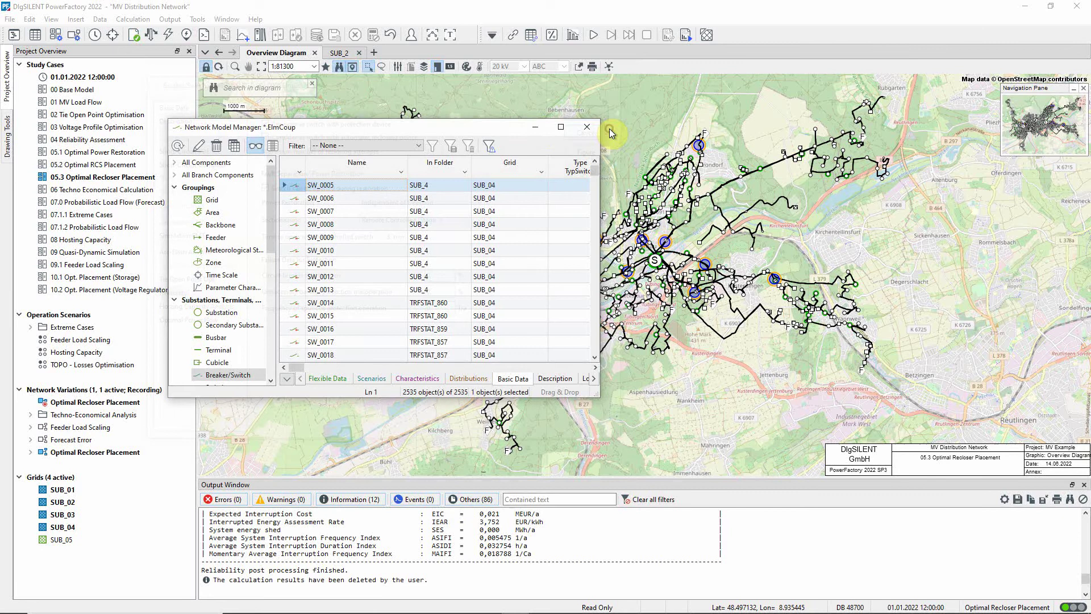
pyautogui.click(535, 127)
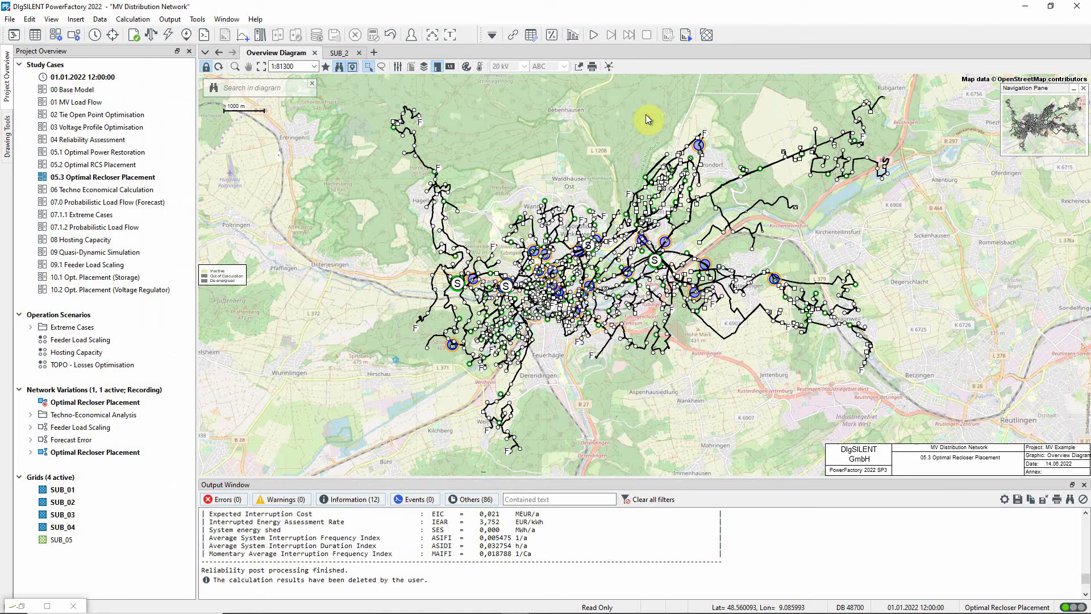
# Zoom into the western network and colour the diagram by Topology > Feeders.
pyautogui.click(235, 67)
pyautogui.moveTo(330, 92); pyautogui.dragTo(587, 365)
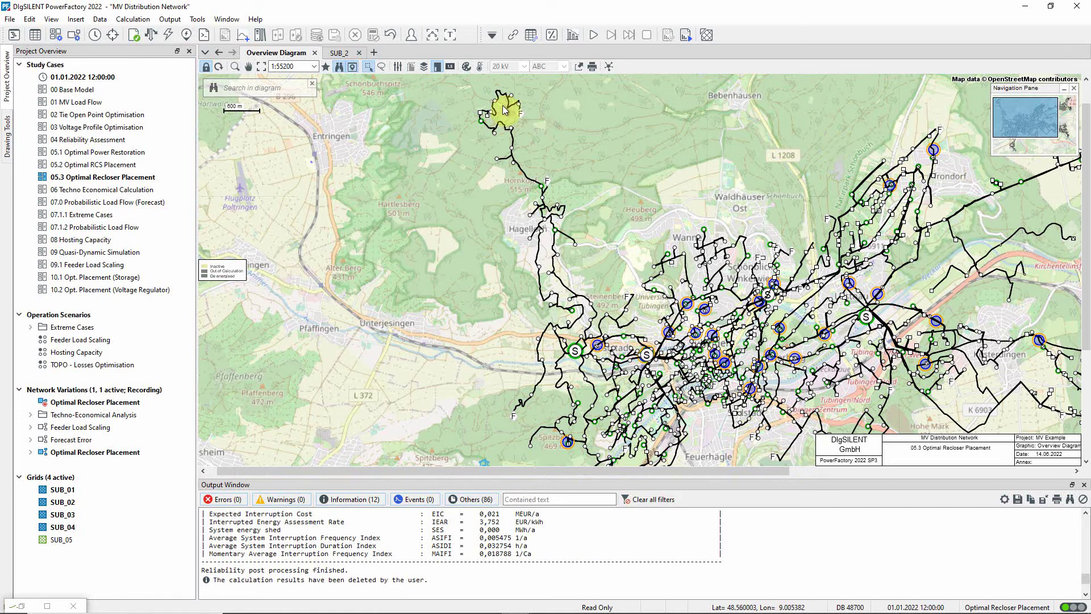
pyautogui.click(466, 67)
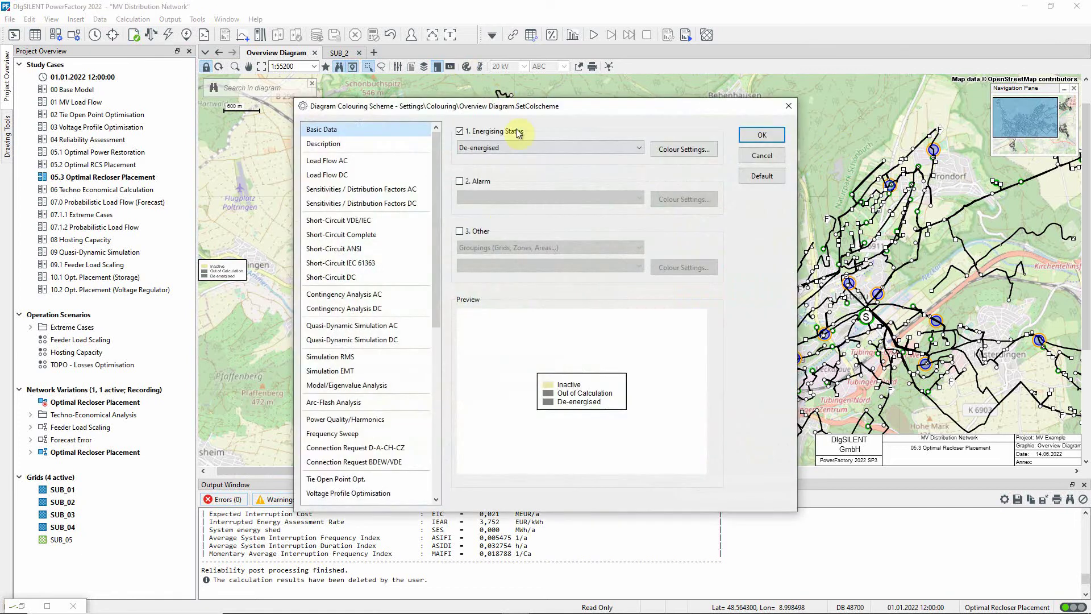
pyautogui.click(481, 230)
pyautogui.click(481, 247)
pyautogui.click(481, 259)
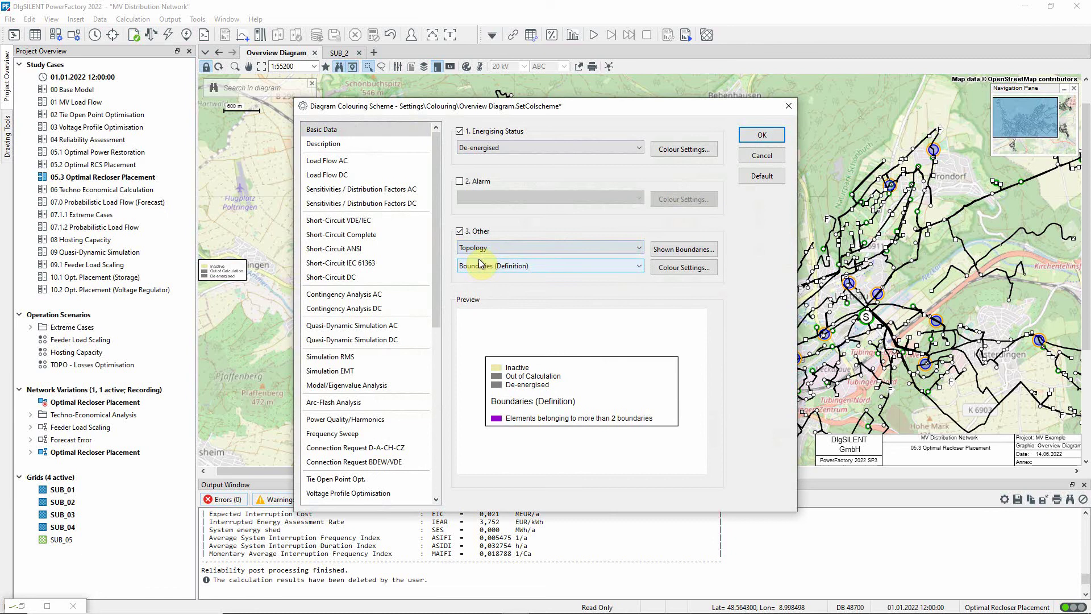
pyautogui.click(488, 266)
pyautogui.click(475, 315)
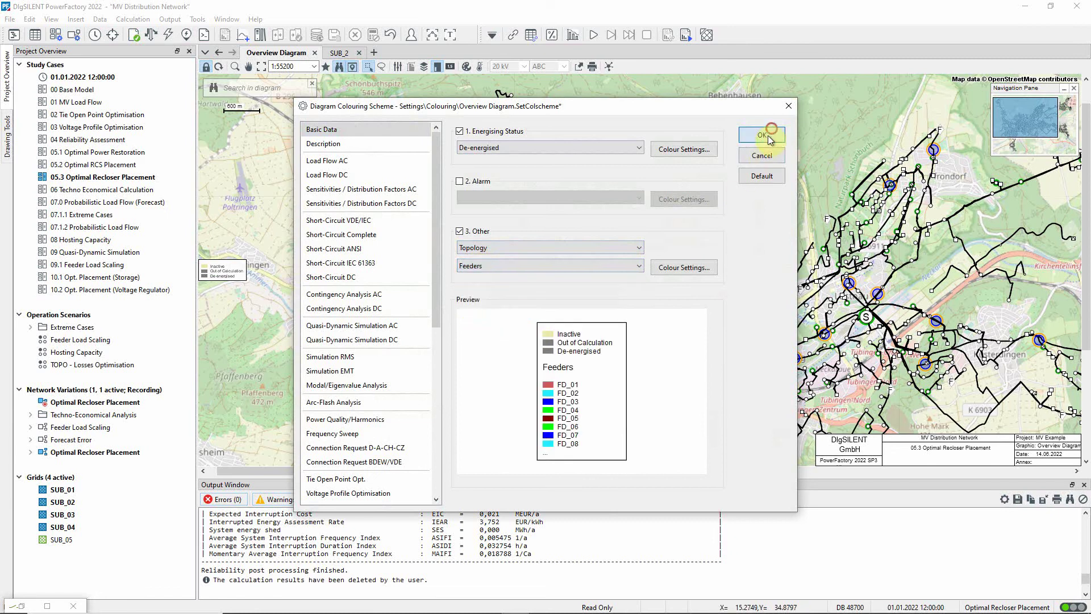
pyautogui.click(765, 134)
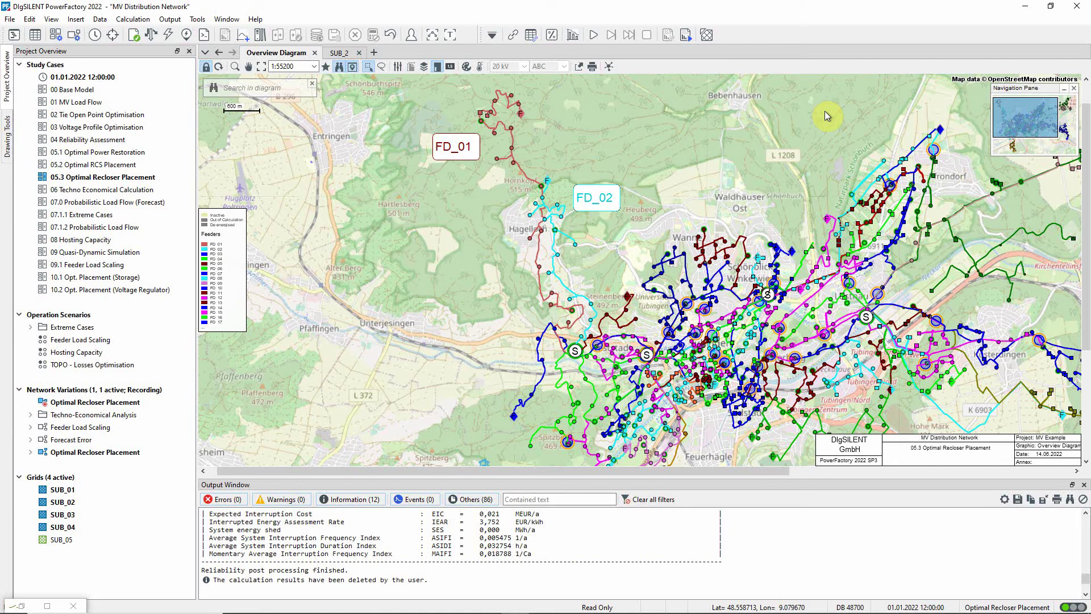
pyautogui.click(261, 67)
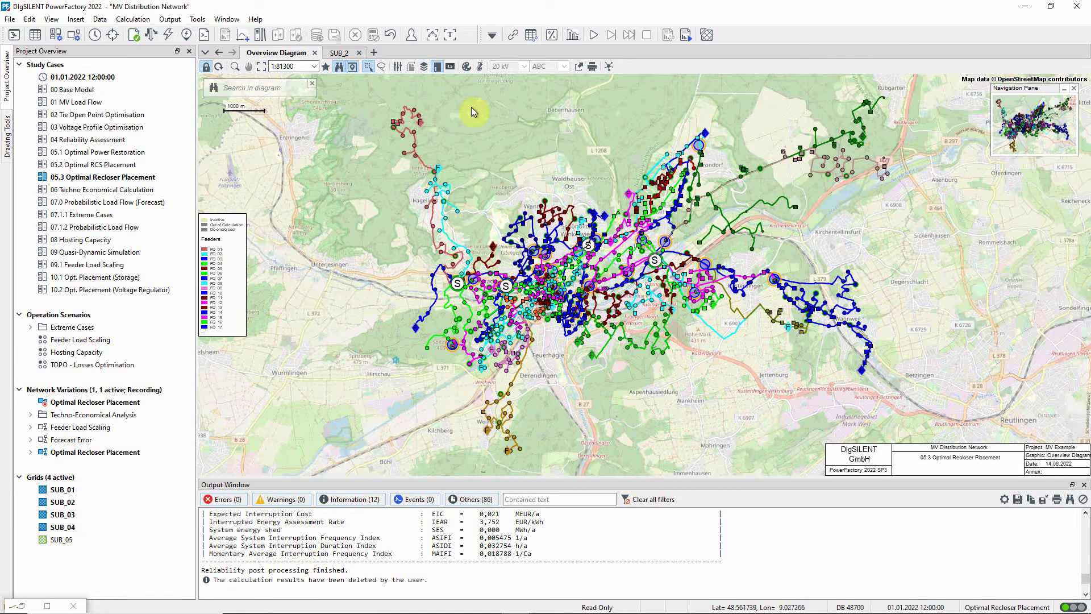
pyautogui.click(492, 36)
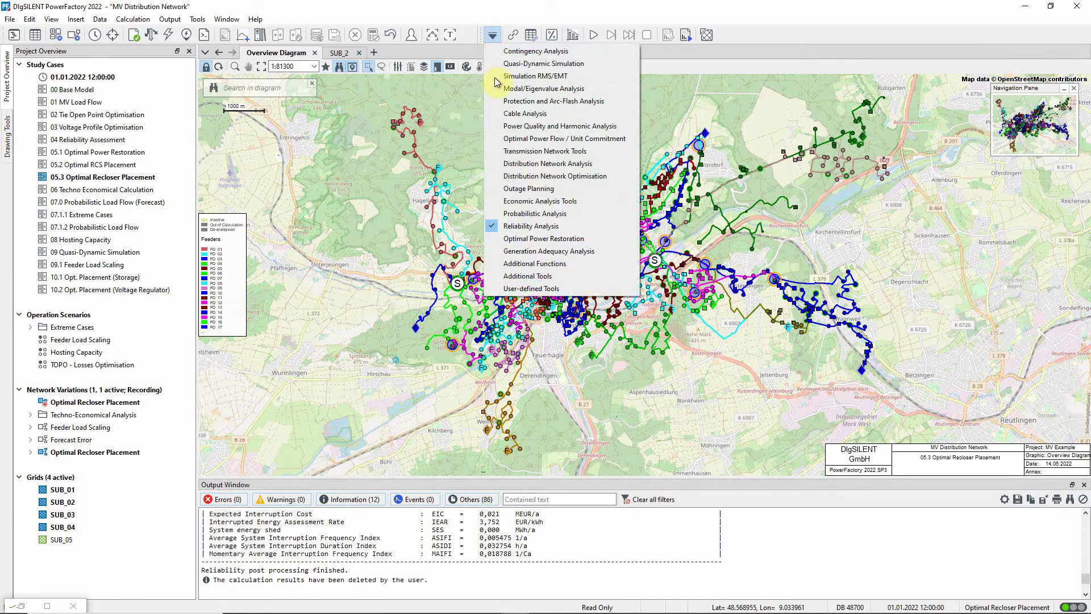
pyautogui.click(522, 238)
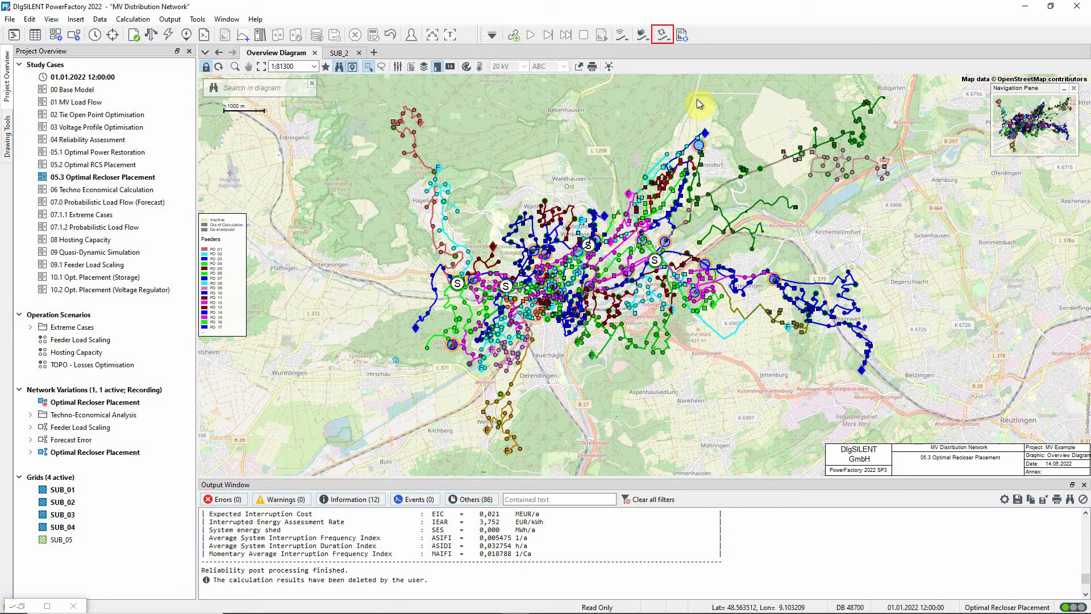
pyautogui.click(663, 35)
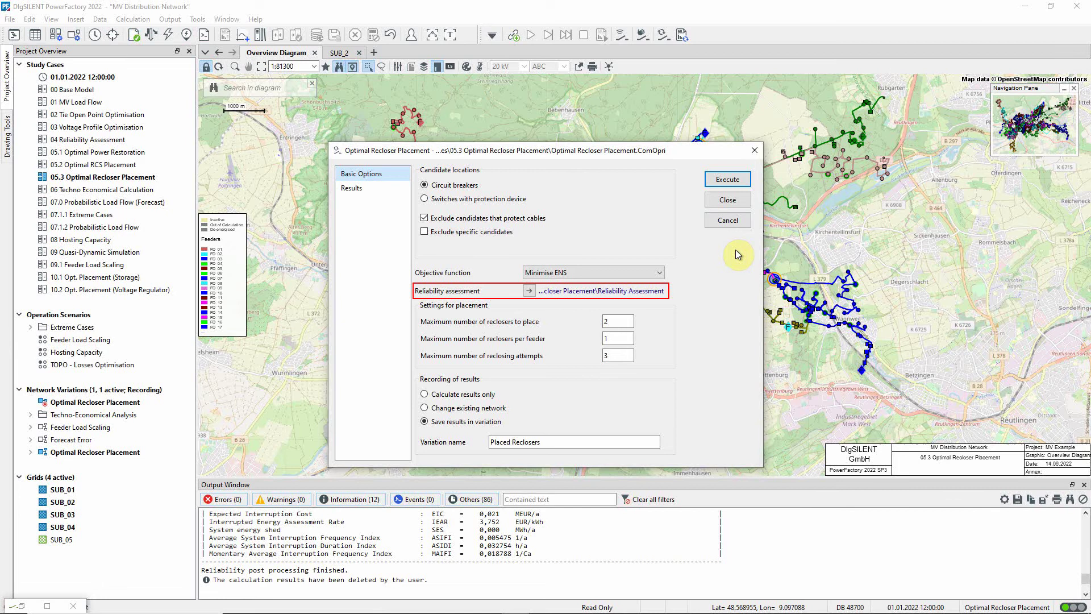
pyautogui.click(529, 290)
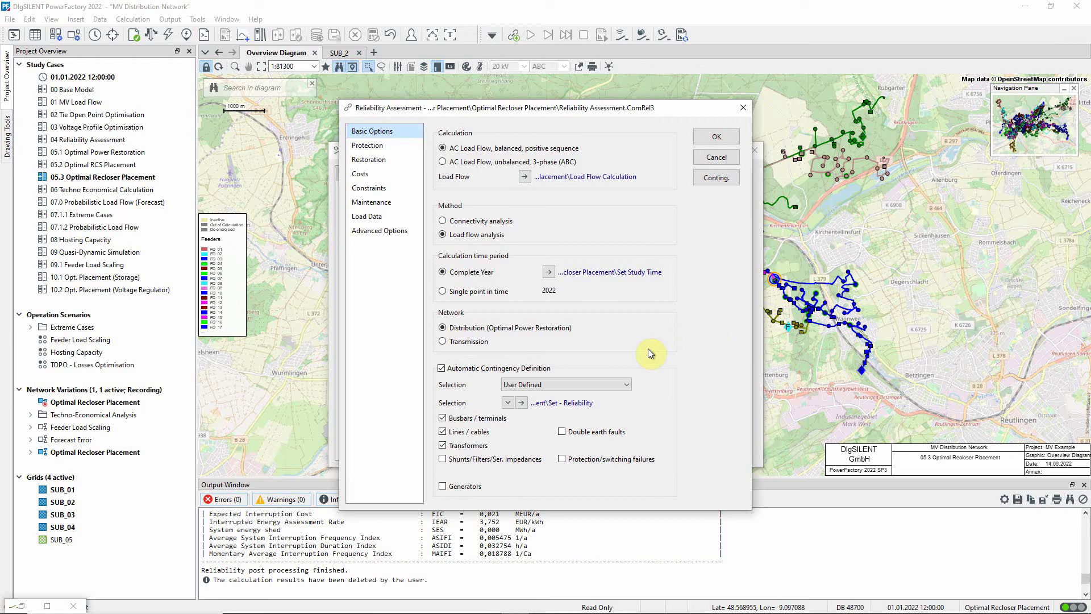
pyautogui.click(521, 402)
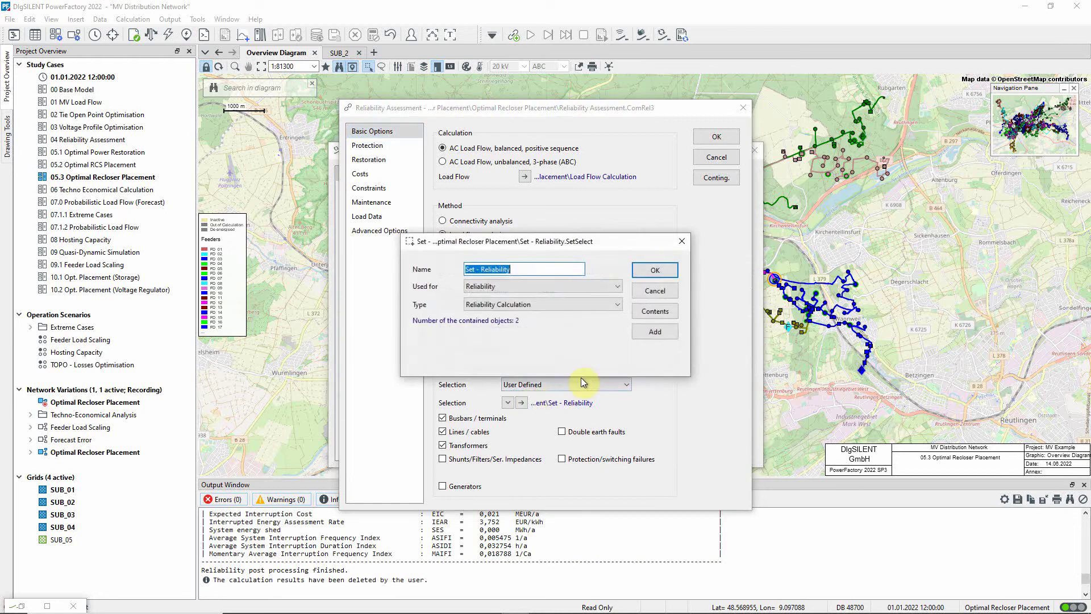
pyautogui.click(663, 310)
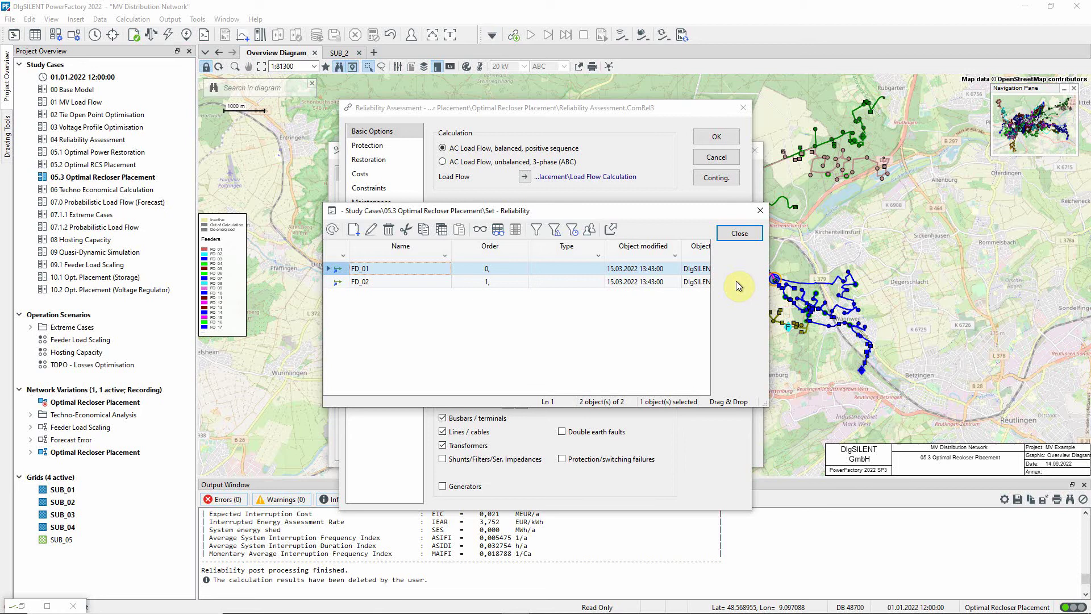
pyautogui.click(742, 233)
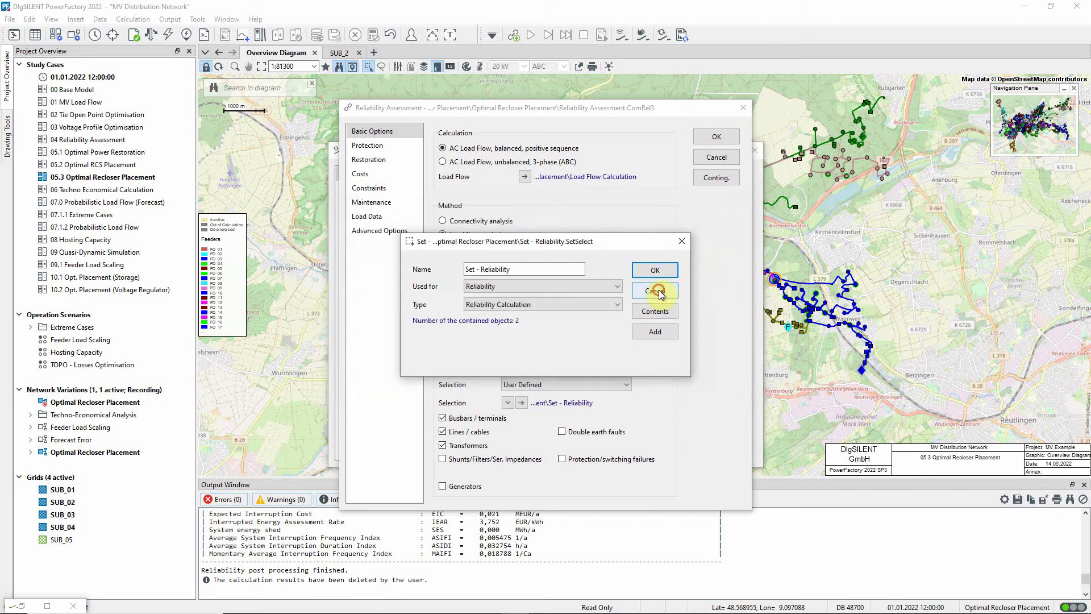
pyautogui.click(655, 290)
pyautogui.click(716, 157)
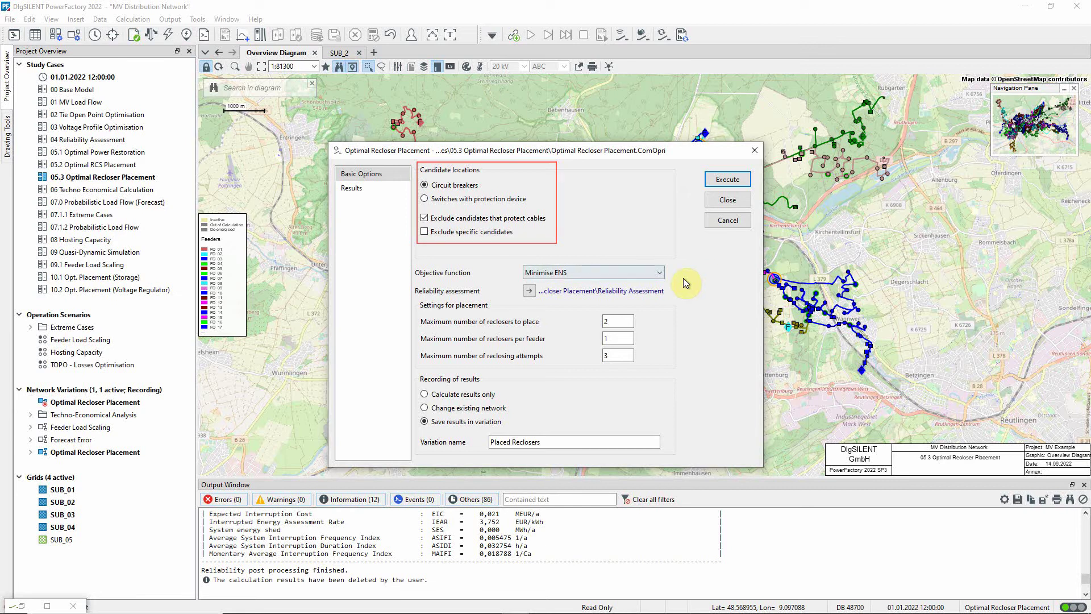
pyautogui.click(658, 273)
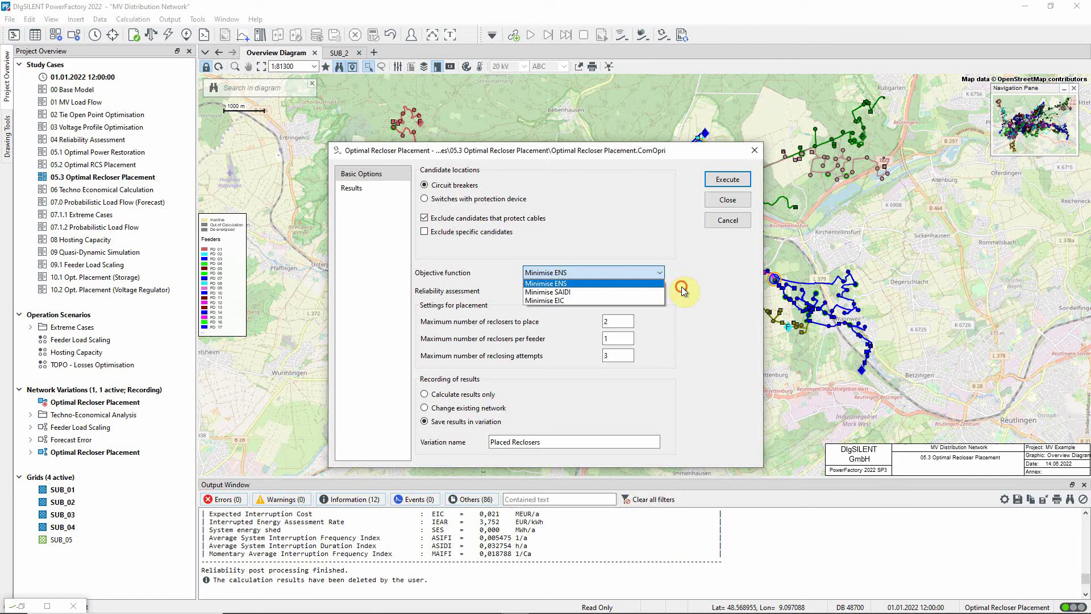
pyautogui.click(680, 286)
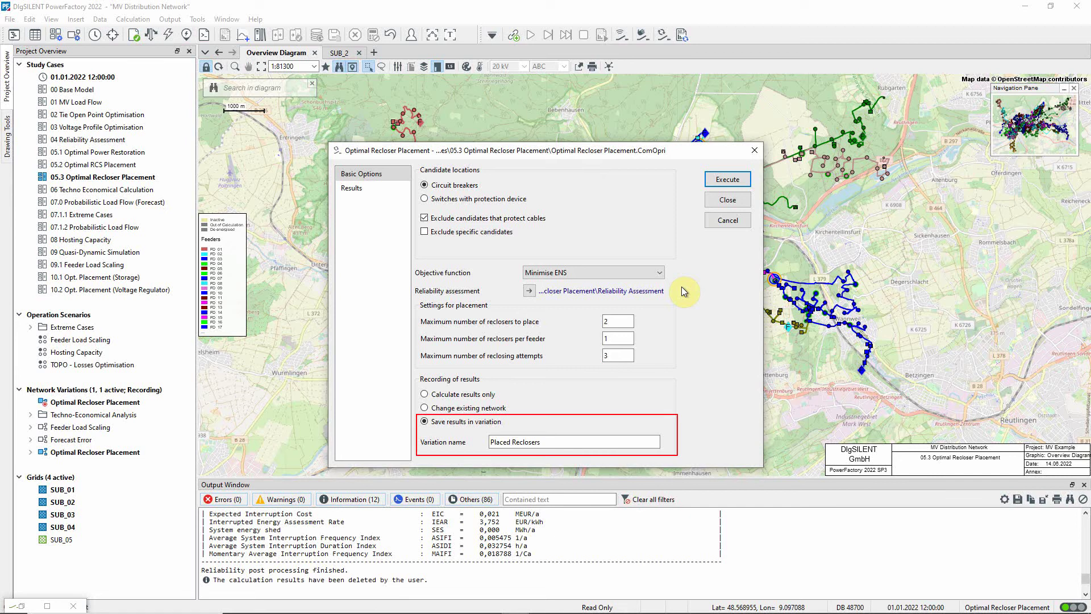
# Turn off automatic reports and run placement, finding two reclosers that cut ENS to 7,16 MWh/a.
pyautogui.click(364, 187)
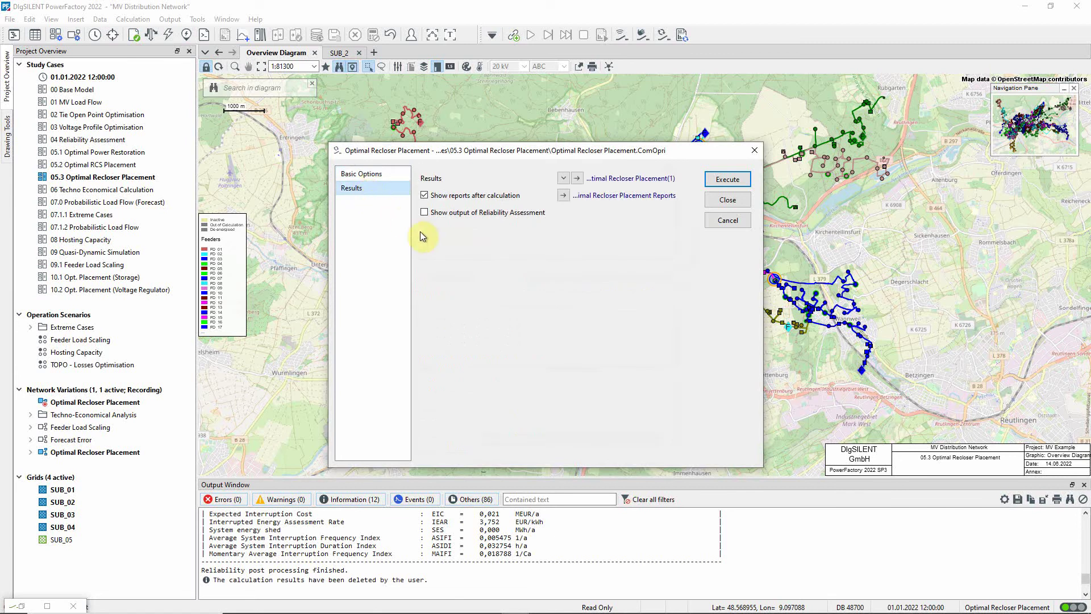
pyautogui.click(424, 195)
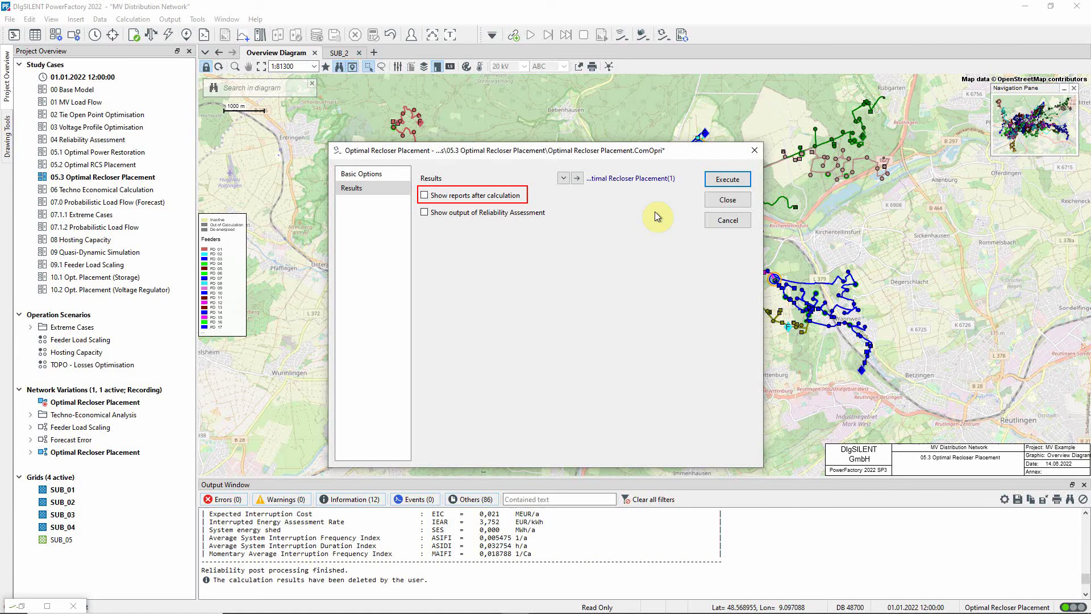
pyautogui.click(718, 179)
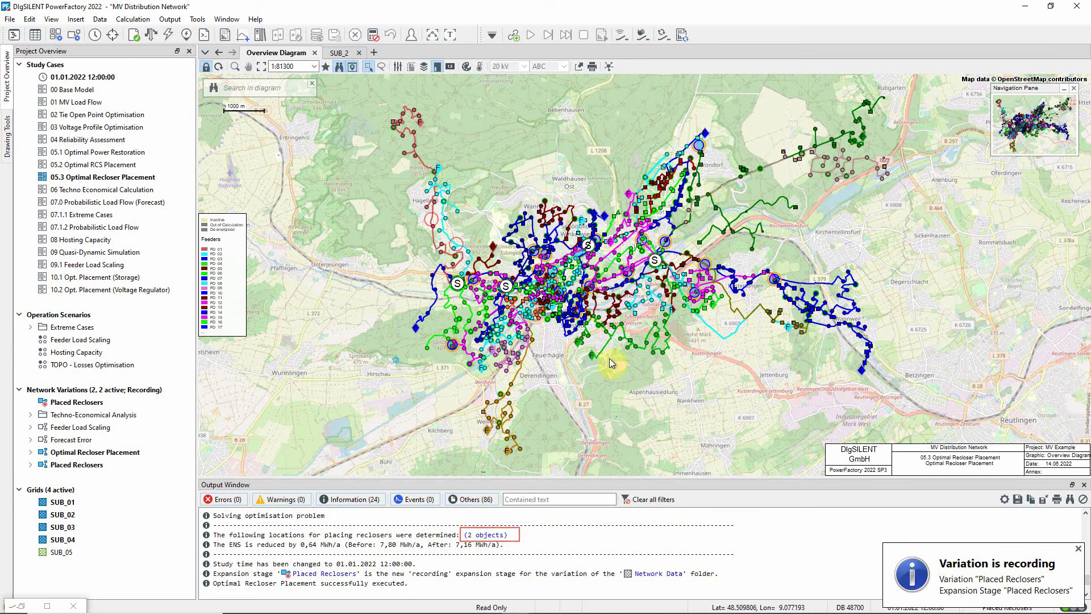
pyautogui.click(502, 541)
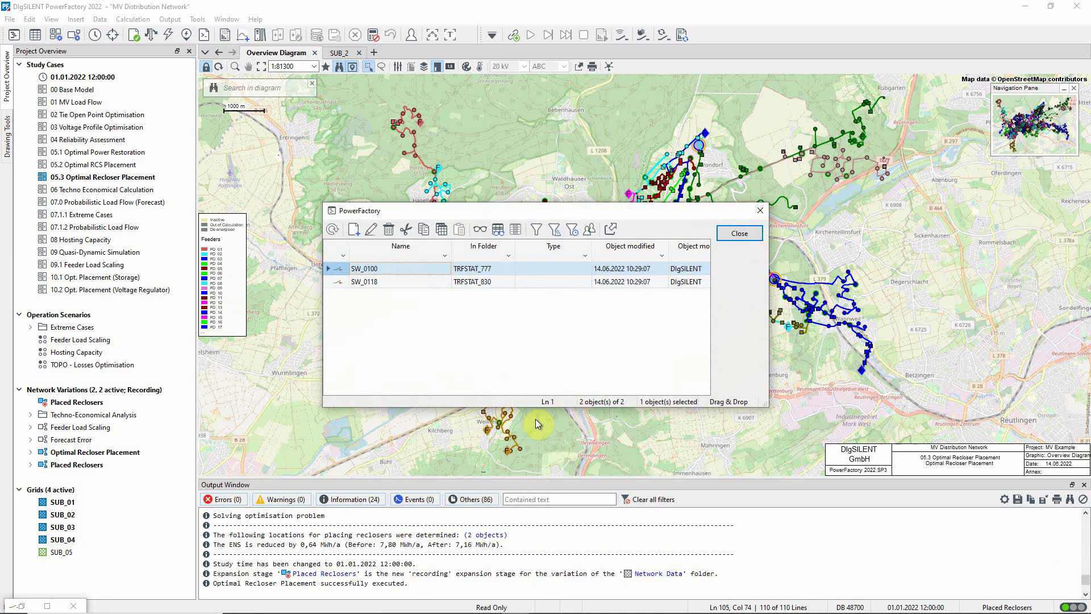
pyautogui.moveTo(585, 205); pyautogui.dragTo(851, 322)
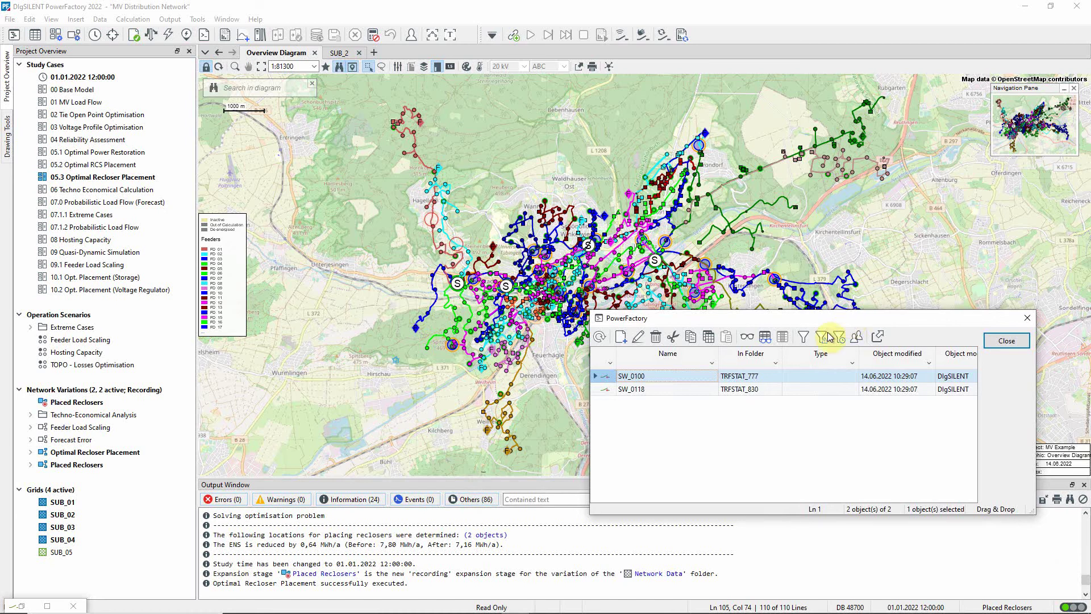
pyautogui.keyDown('shift'); pyautogui.click(601, 388); pyautogui.keyUp('shift')
pyautogui.rightClick(601, 386)
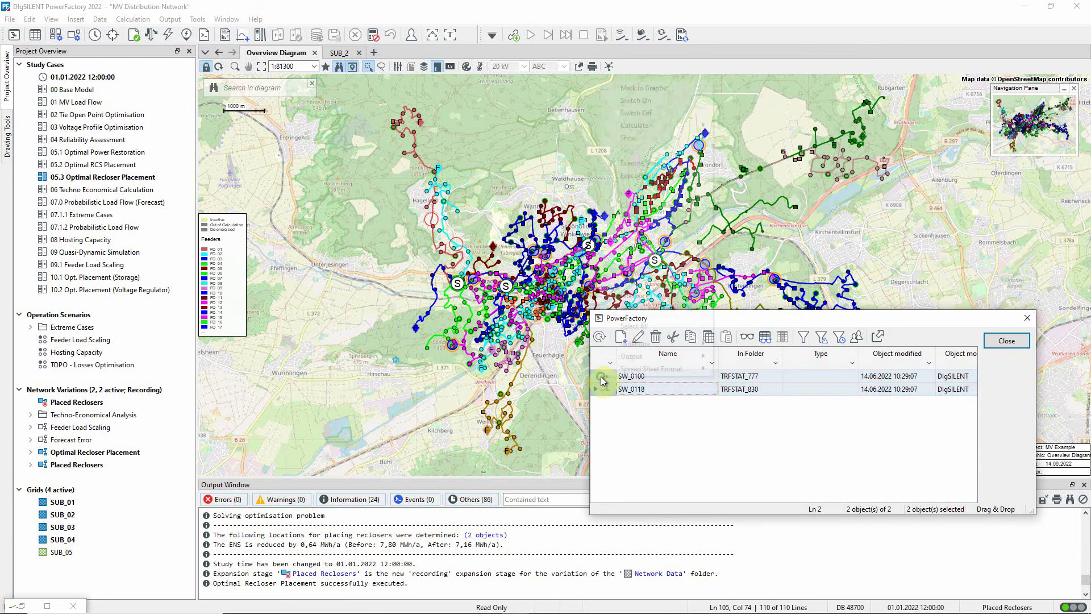
pyautogui.moveTo(651, 349)
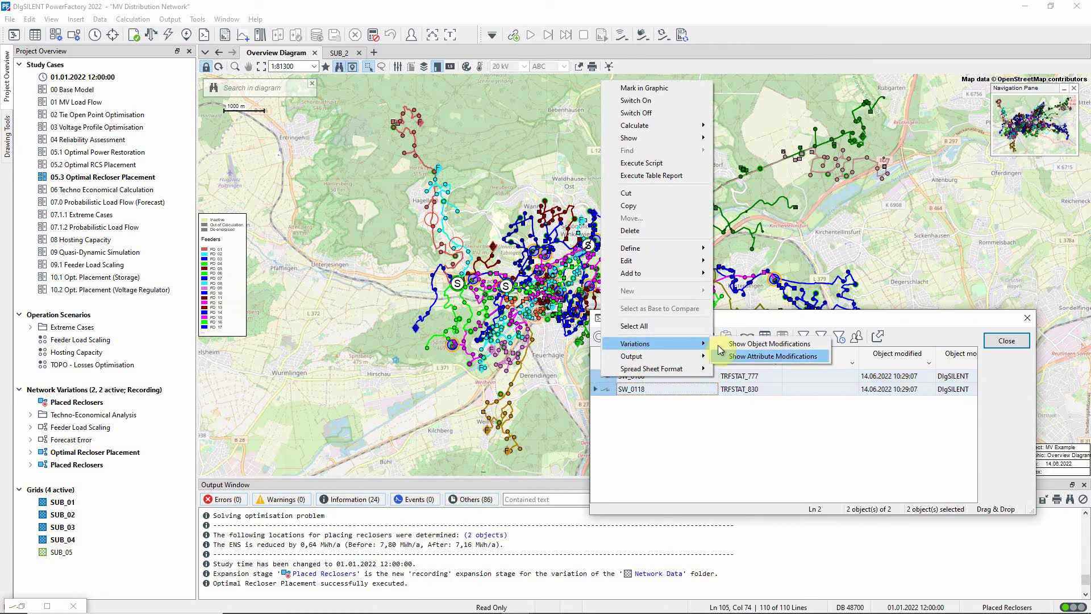
pyautogui.click(732, 356)
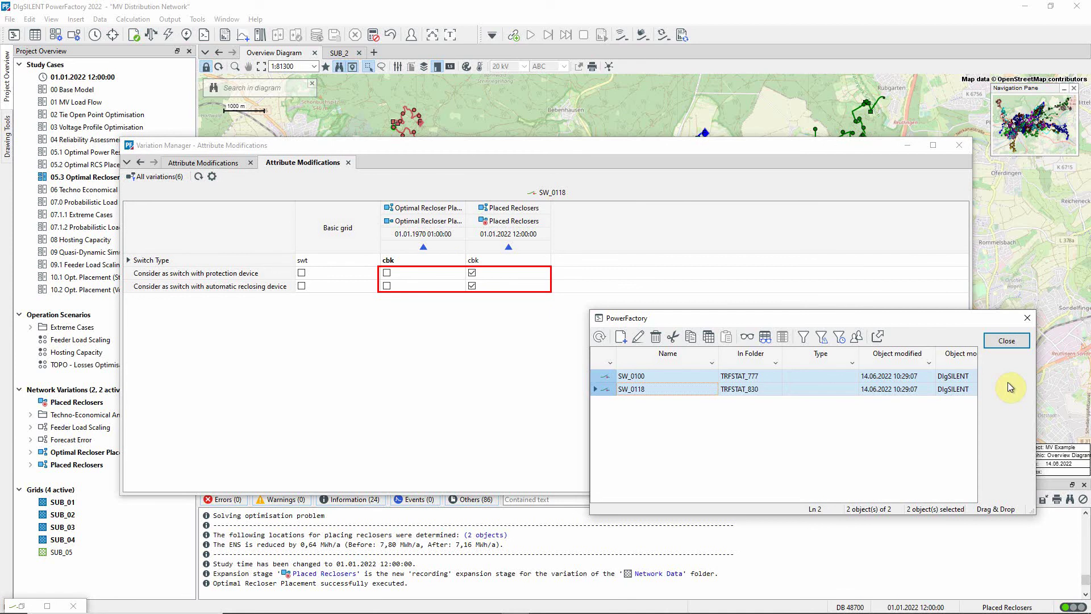
pyautogui.click(1006, 340)
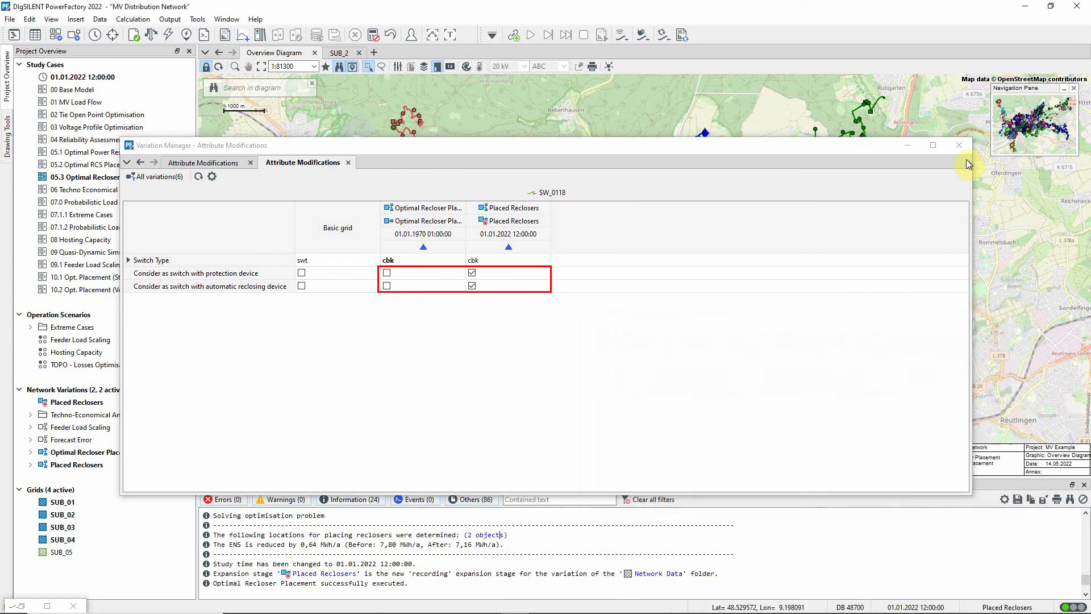
pyautogui.click(958, 146)
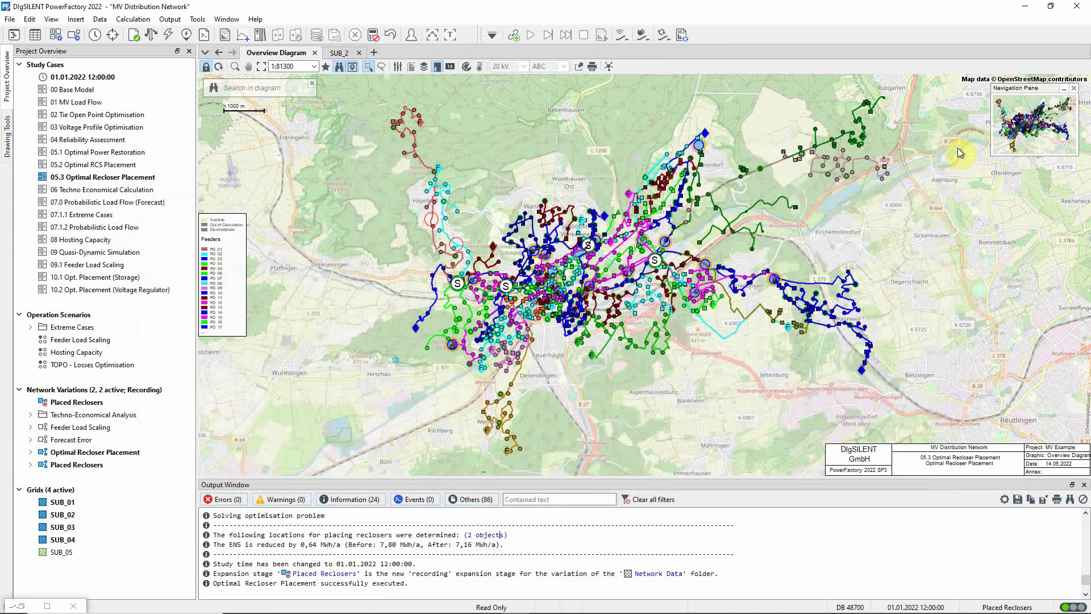
# Generate the Reliability indices report: SAIDI 0,0454 to 0,0417 h/Ca, MAIFI 0,0012 to 0,0030 1/Ca.
pyautogui.click(682, 37)
pyautogui.click(660, 241)
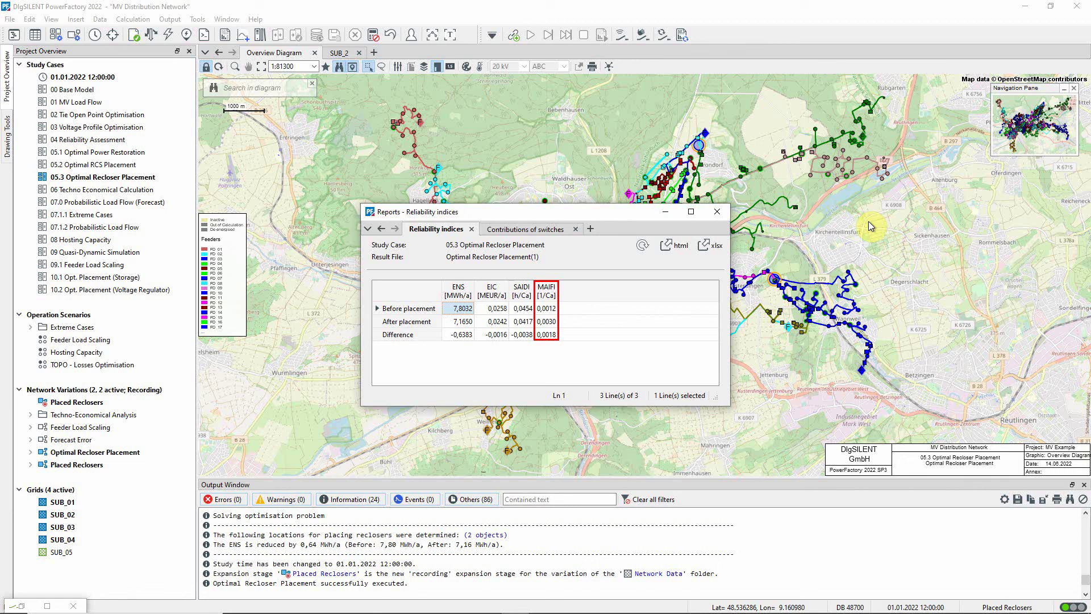
# Filter the switch contributions to optimal locations SW_0118 and SW_0100, then close the report.
pyautogui.click(530, 231)
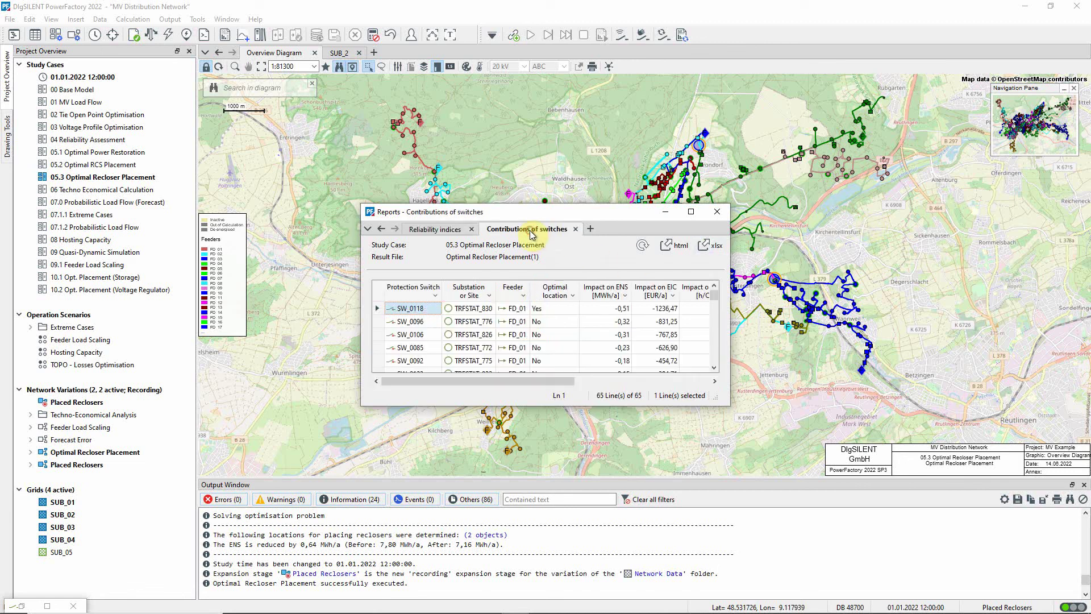
pyautogui.moveTo(727, 404); pyautogui.dragTo(984, 581)
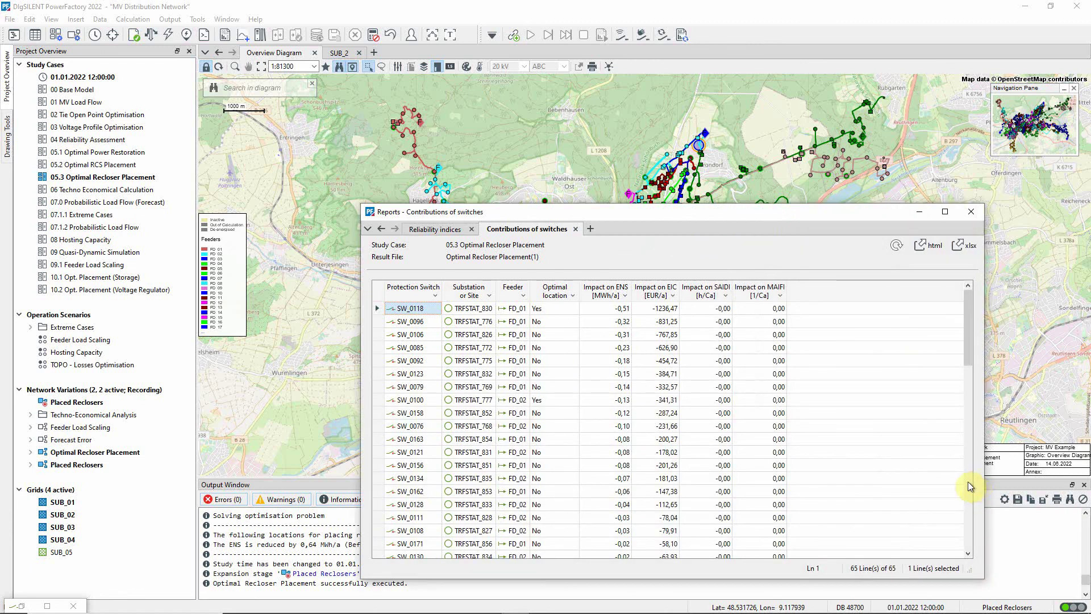
pyautogui.click(572, 295)
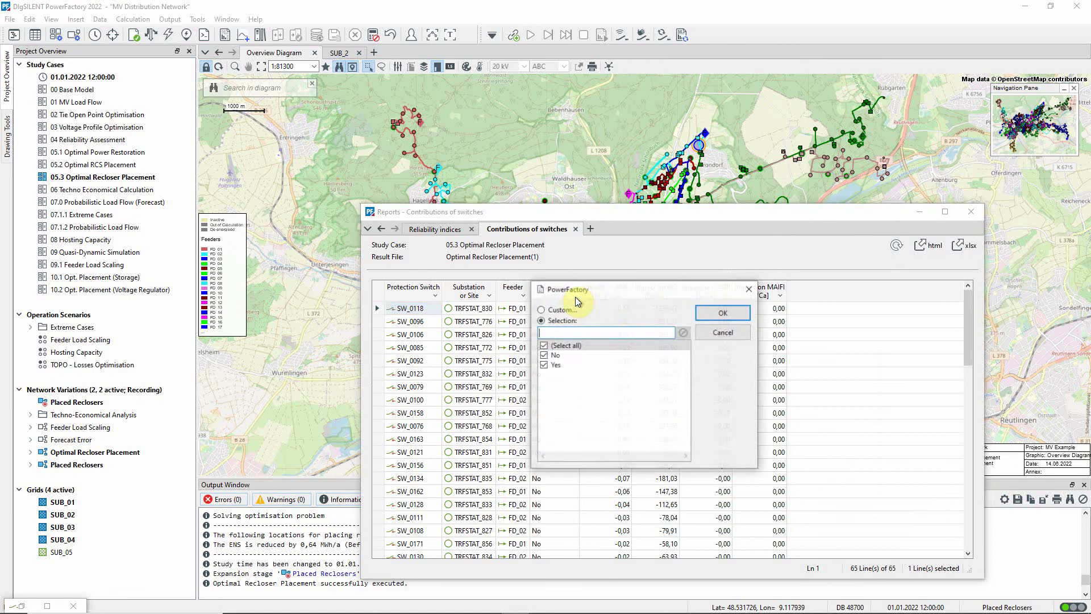
pyautogui.click(555, 355)
pyautogui.click(723, 312)
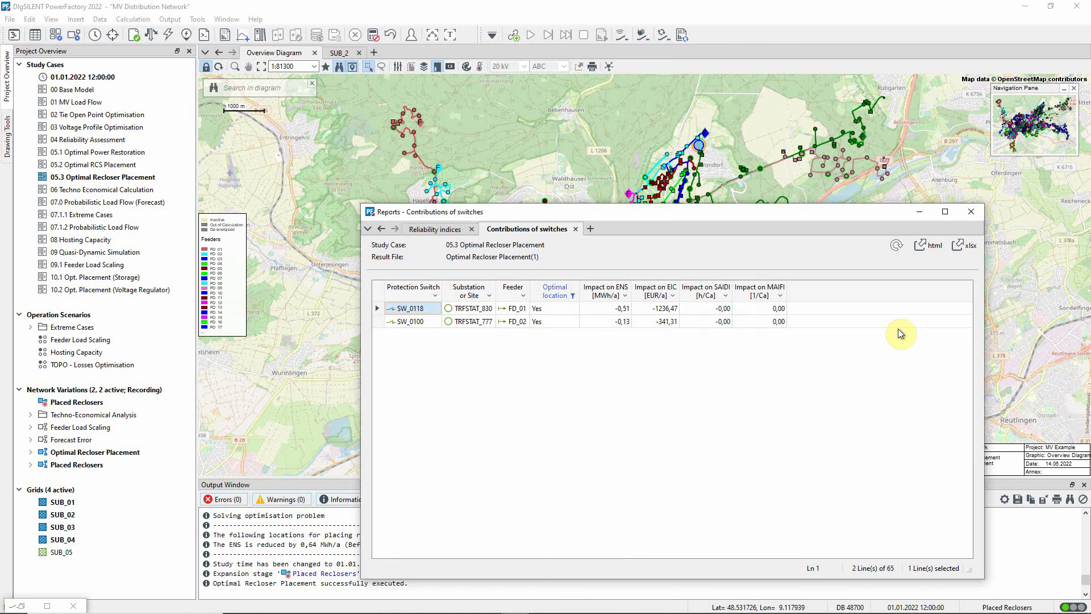
pyautogui.click(969, 212)
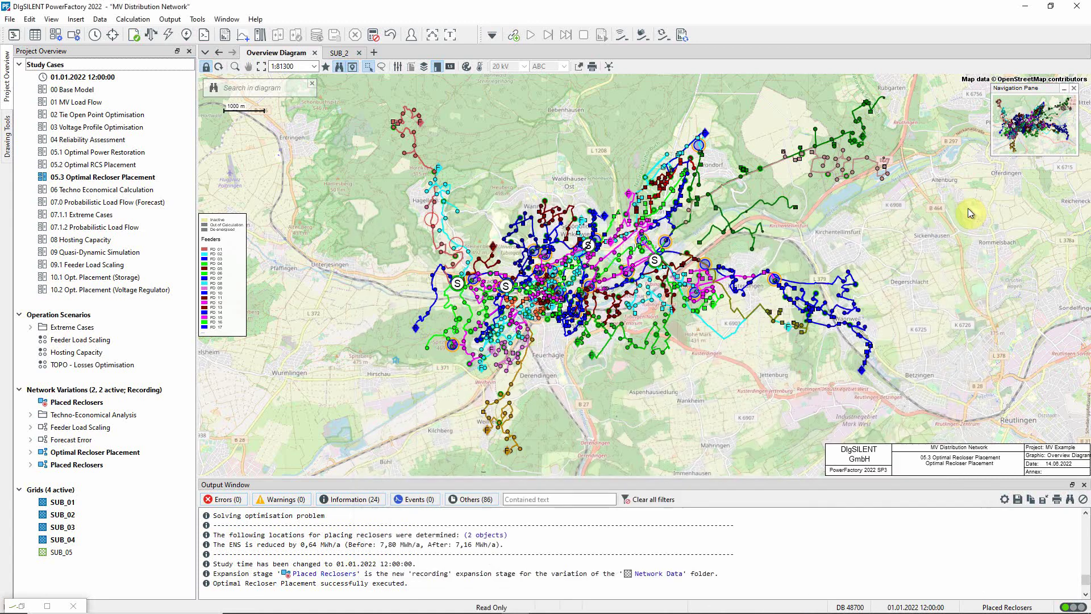